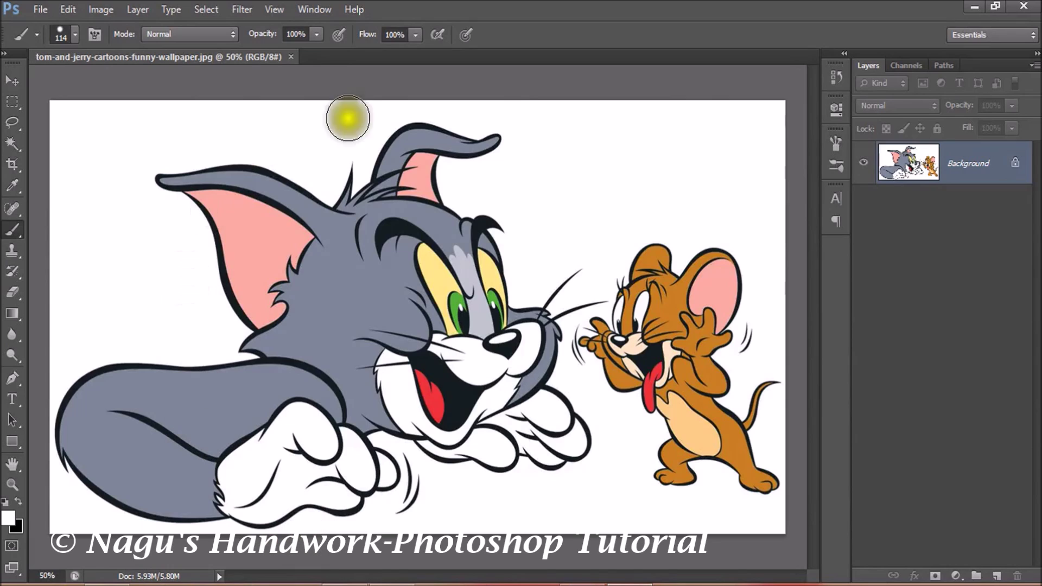
Step: Duplicate the Tom and Jerry image's Background layer to create Background copy
{"action": "left_click", "coordinate": [549, 222]}
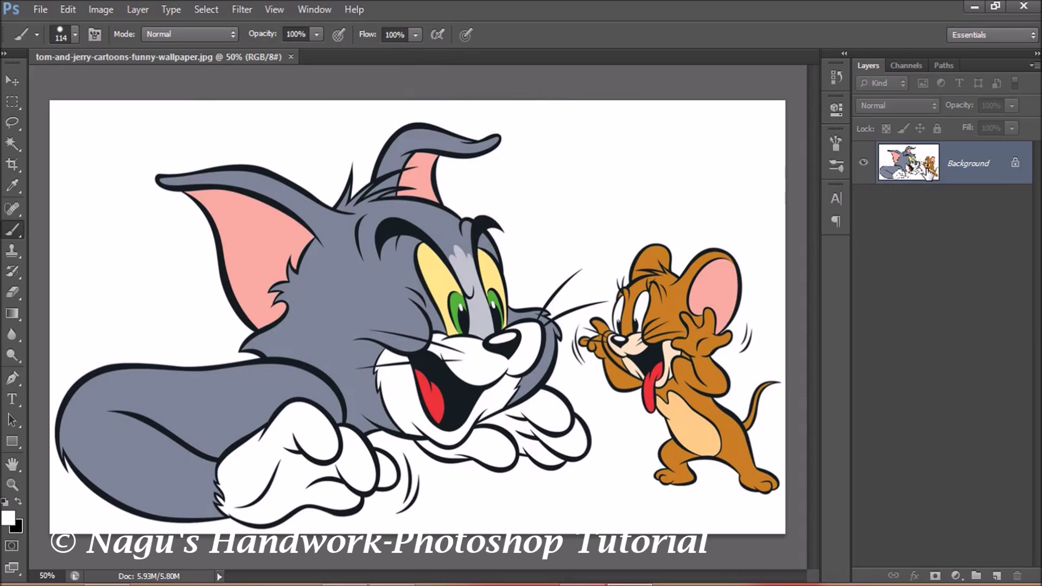
{"action": "left_click_drag", "start_coordinate": [901, 162], "coordinate": [998, 577]}
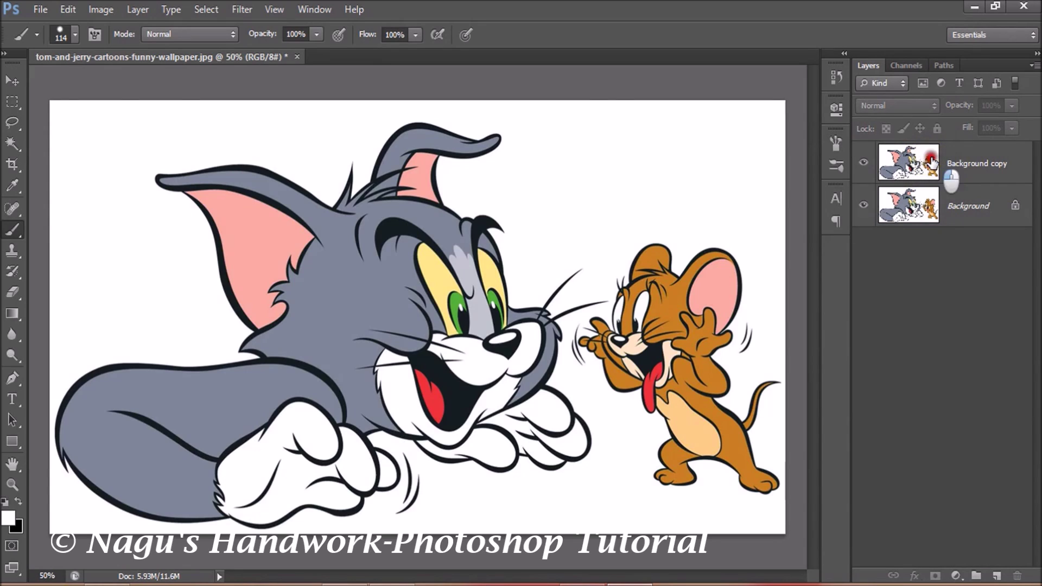
Step: Set the Background copy layer's blend mode to Color Dodge and invert it with Ctrl+I
{"action": "left_click", "coordinate": [930, 163]}
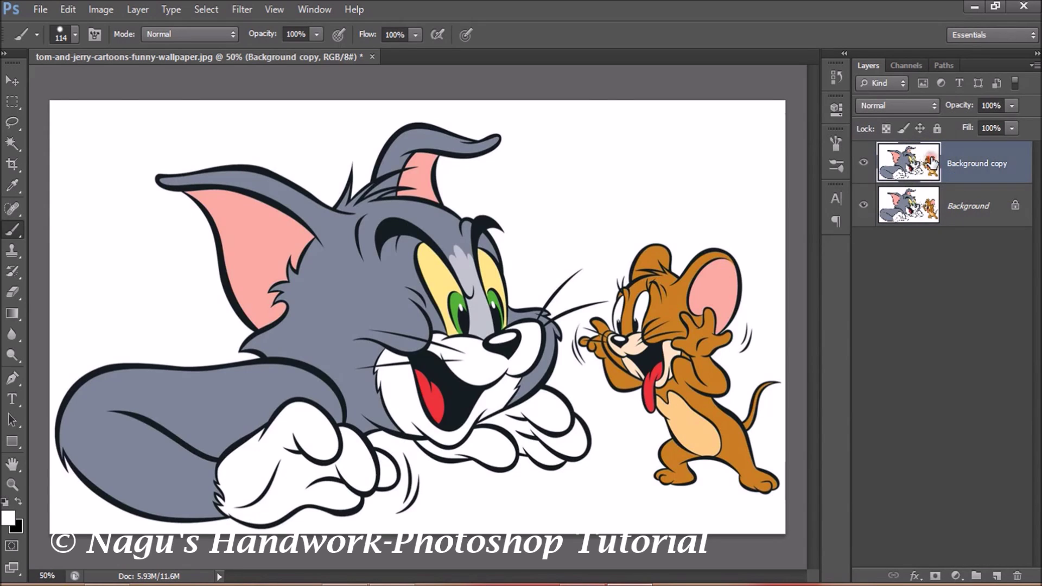
{"action": "left_click", "coordinate": [932, 106]}
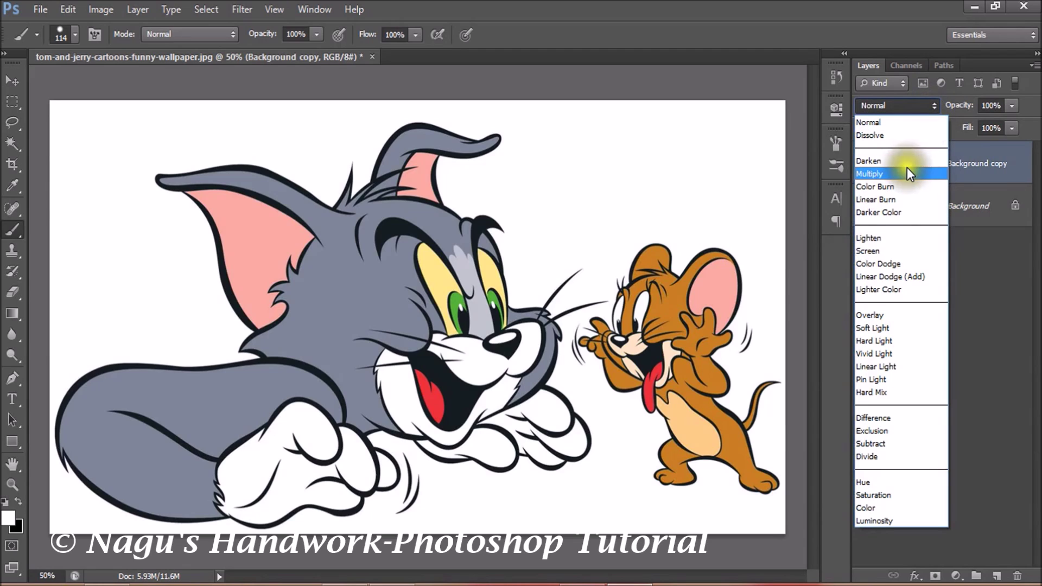
{"action": "left_click", "coordinate": [884, 263]}
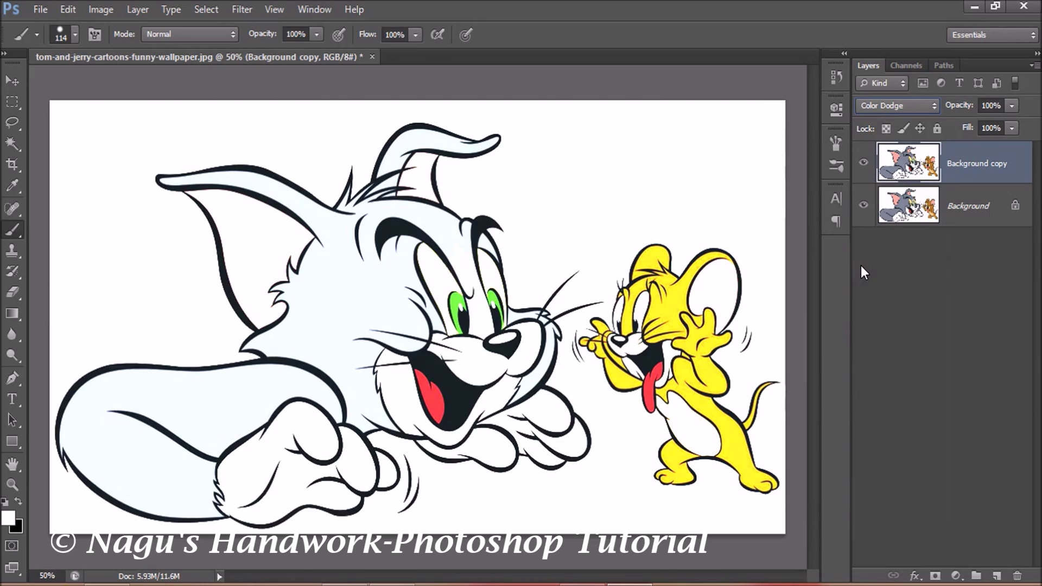
{"action": "key", "text": "ctrl+i"}
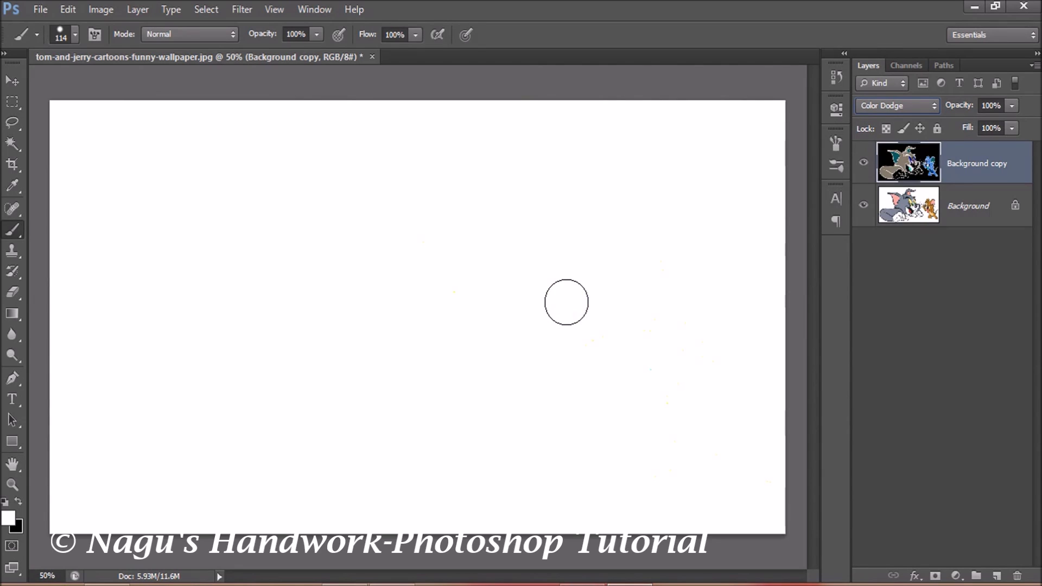
Step: Apply a Gaussian Blur with a 3.5-pixel radius to the Background copy layer
{"action": "left_click", "coordinate": [247, 8]}
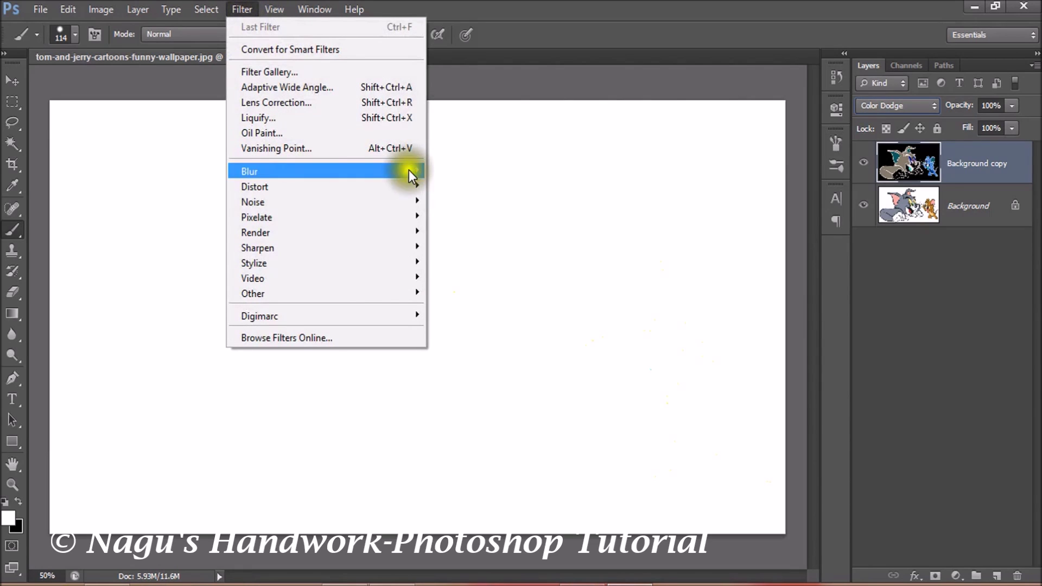
{"action": "mouse_move", "coordinate": [418, 169]}
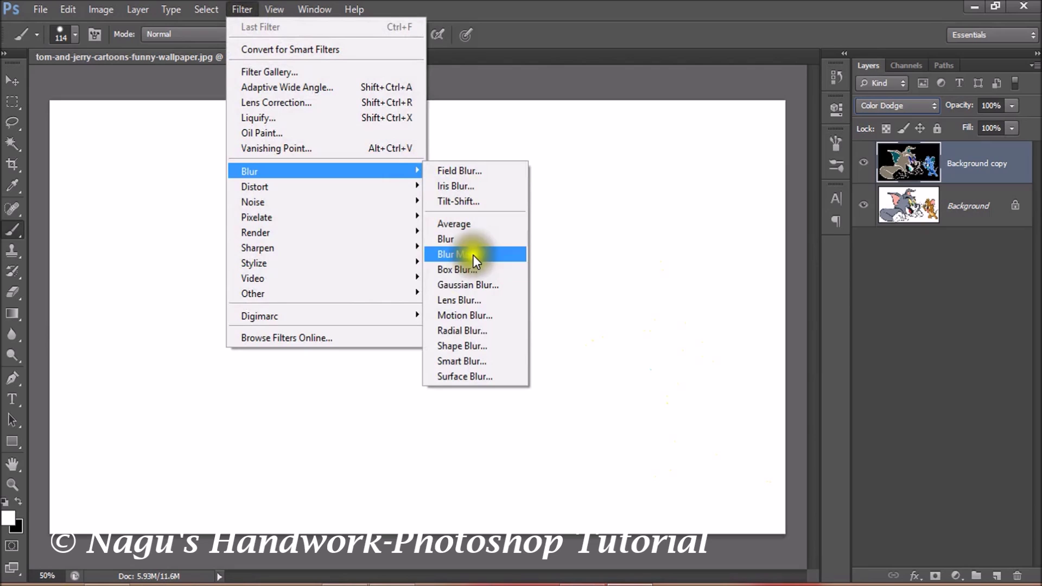
{"action": "left_click", "coordinate": [477, 286]}
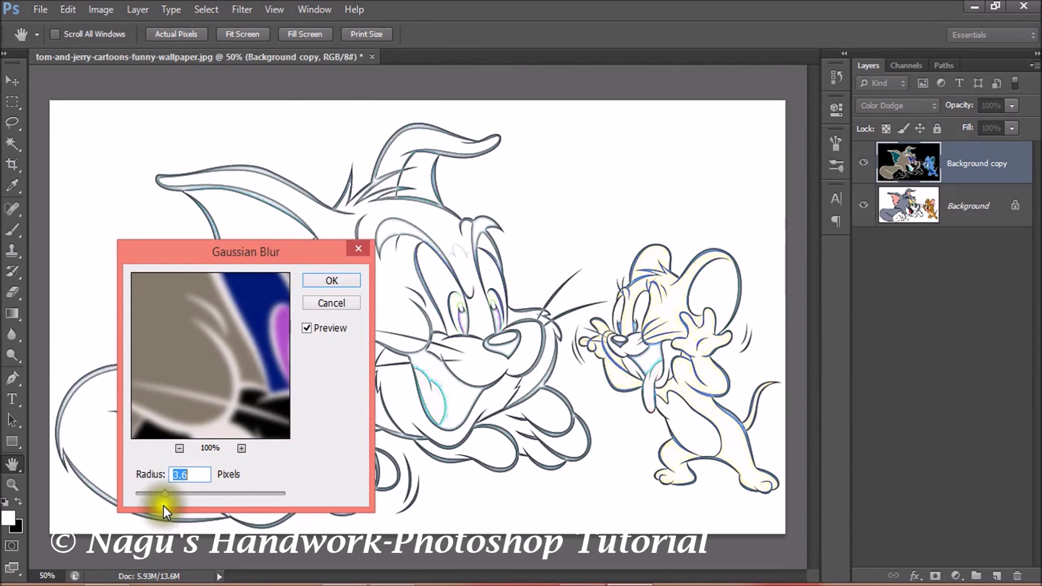
{"action": "double_click", "coordinate": [183, 476]}
{"action": "left_click_drag", "start_coordinate": [180, 490], "coordinate": [190, 491]}
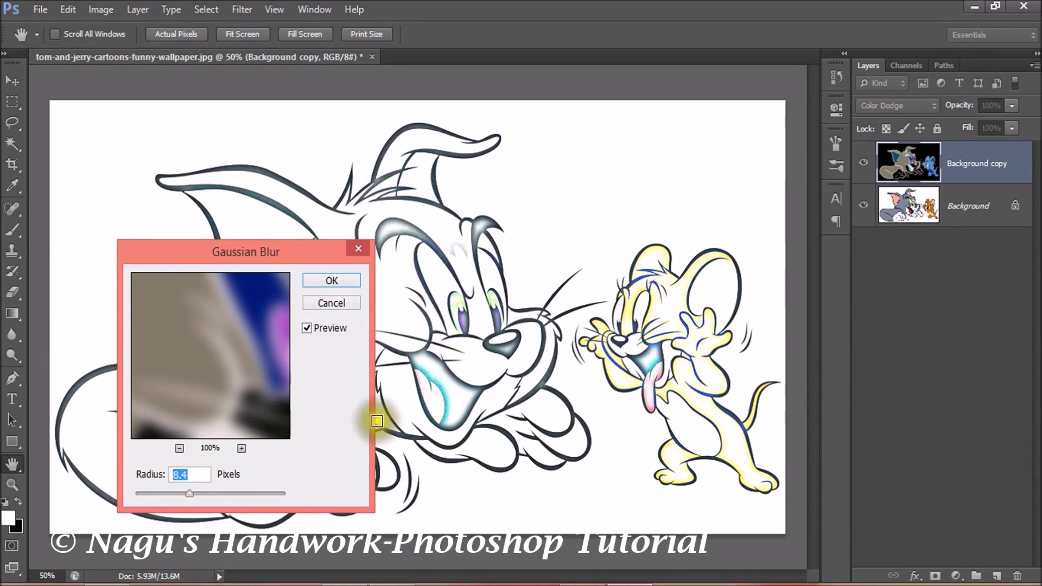
{"action": "left_click", "coordinate": [162, 494]}
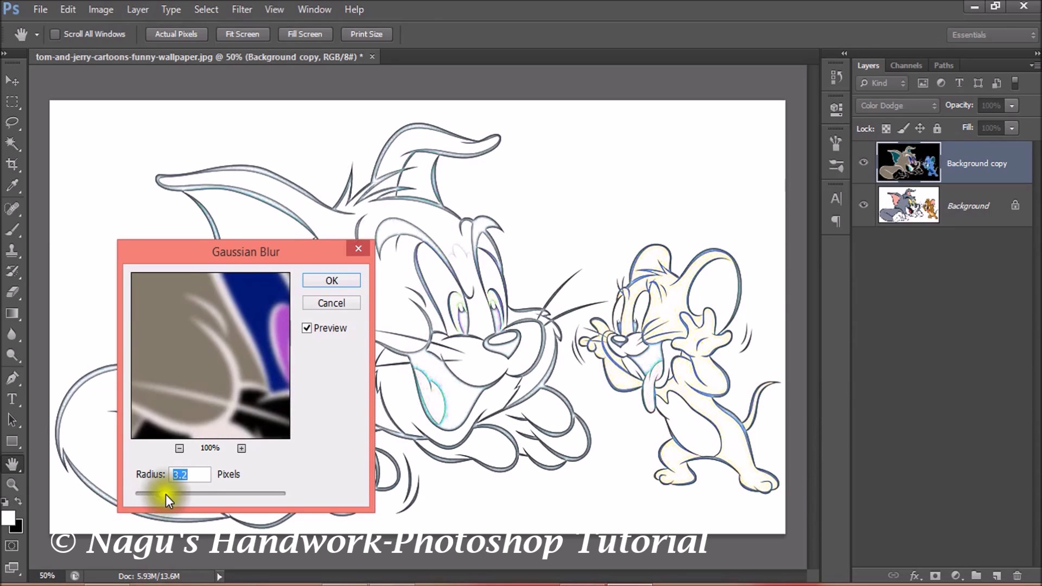
{"action": "left_click", "coordinate": [164, 492]}
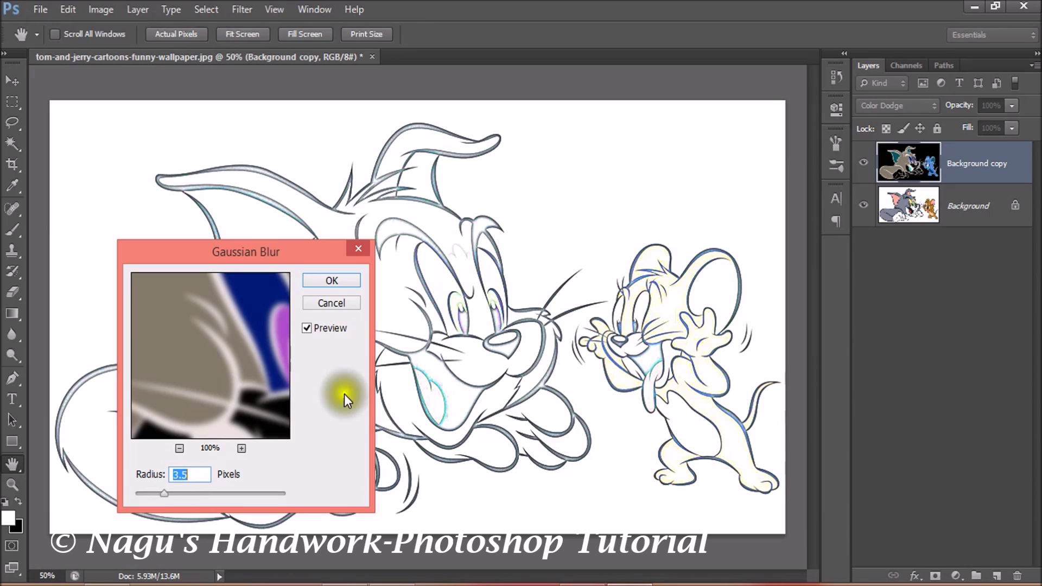
{"action": "left_click", "coordinate": [332, 281]}
Step: Switch back to the Brush tool and make two strokes on the canvas
{"action": "key", "text": "b"}
{"action": "mouse_move", "coordinate": [300, 375]}
{"action": "left_mouse_down"}
{"action": "mouse_move", "coordinate": [190, 459]}
{"action": "mouse_move", "coordinate": [104, 473]}
{"action": "mouse_move", "coordinate": [120, 374]}
{"action": "mouse_move", "coordinate": [202, 360]}
{"action": "mouse_move", "coordinate": [200, 296]}
{"action": "left_mouse_up"}
{"action": "left_click_drag", "start_coordinate": [448, 306], "coordinate": [533, 298]}
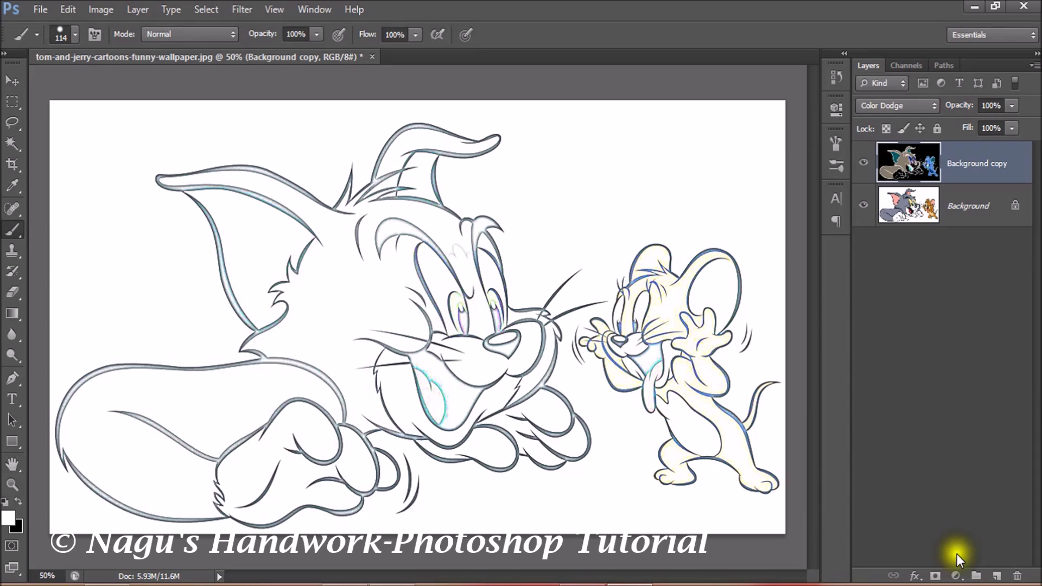
Step: Add a Vibrance adjustment layer with Saturation at -100 to grey out the sketch
{"action": "left_click", "coordinate": [956, 576]}
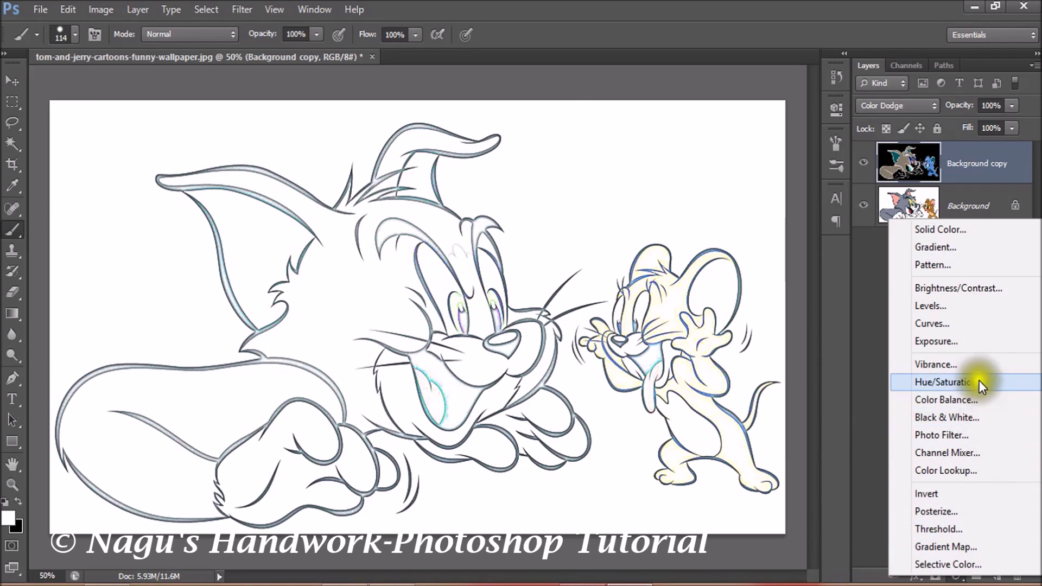
{"action": "left_click", "coordinate": [978, 363]}
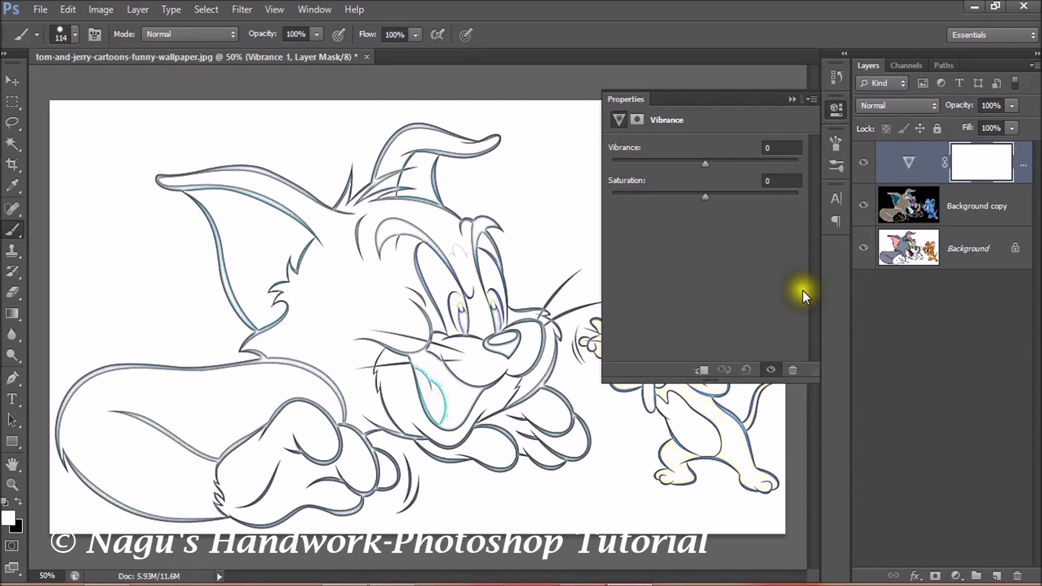
{"action": "left_click_drag", "start_coordinate": [703, 193], "coordinate": [610, 191]}
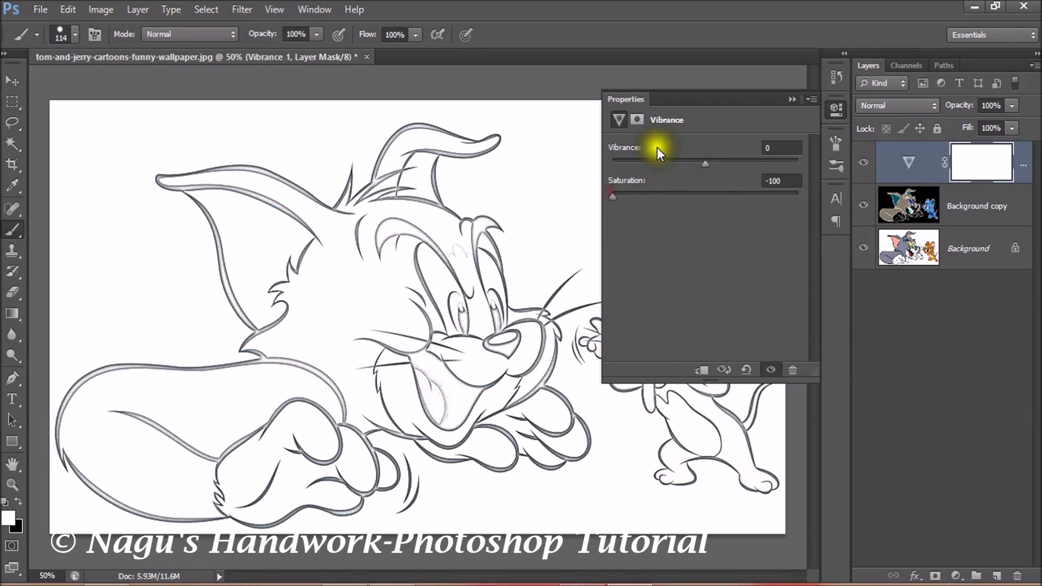
{"action": "left_click", "coordinate": [791, 96]}
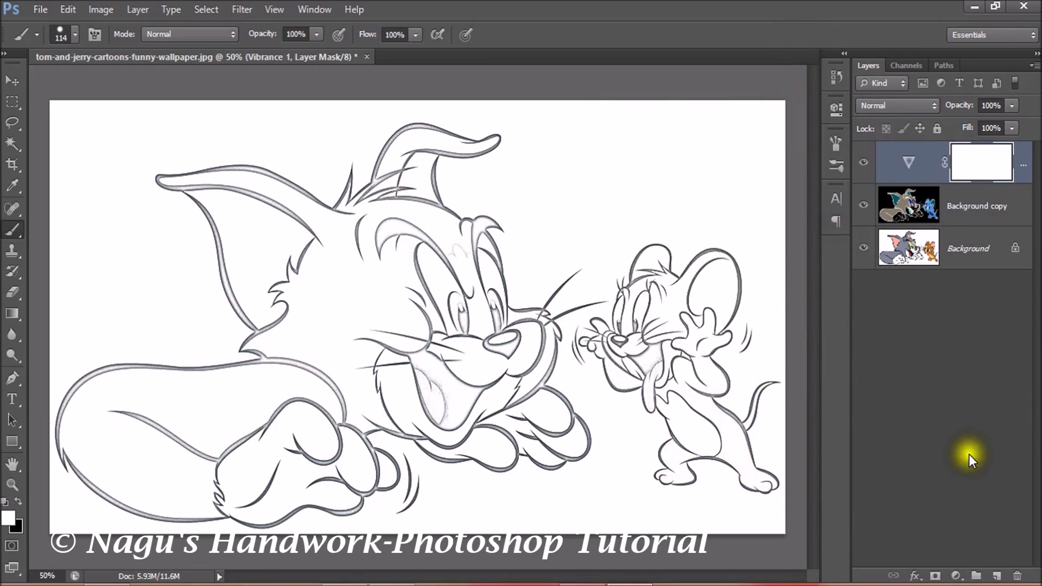
{"action": "left_click", "coordinate": [956, 576]}
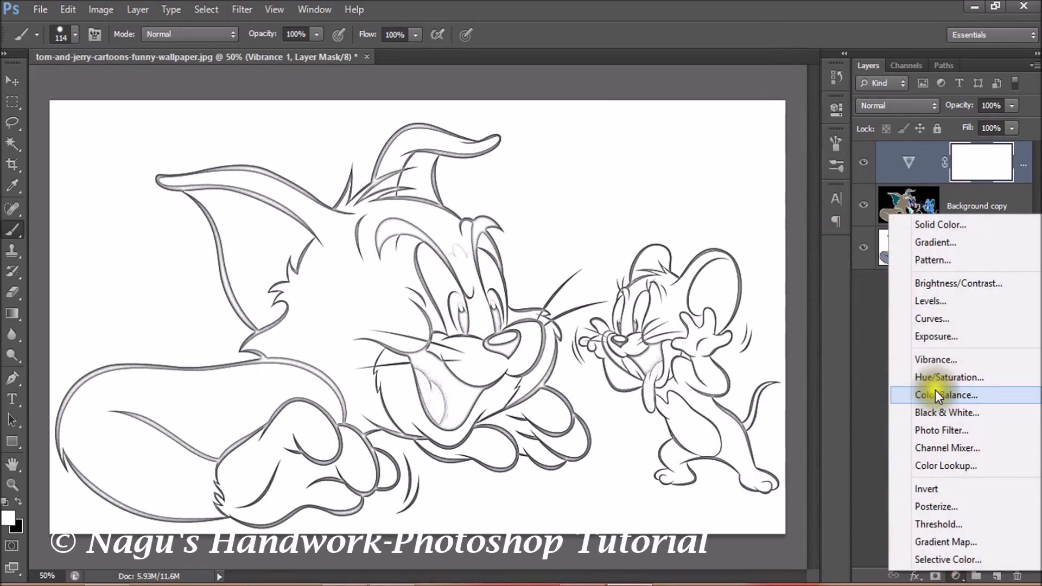
Step: Add a Levels adjustment layer with input levels 37, 0.82 and 247
{"action": "left_click", "coordinate": [921, 300]}
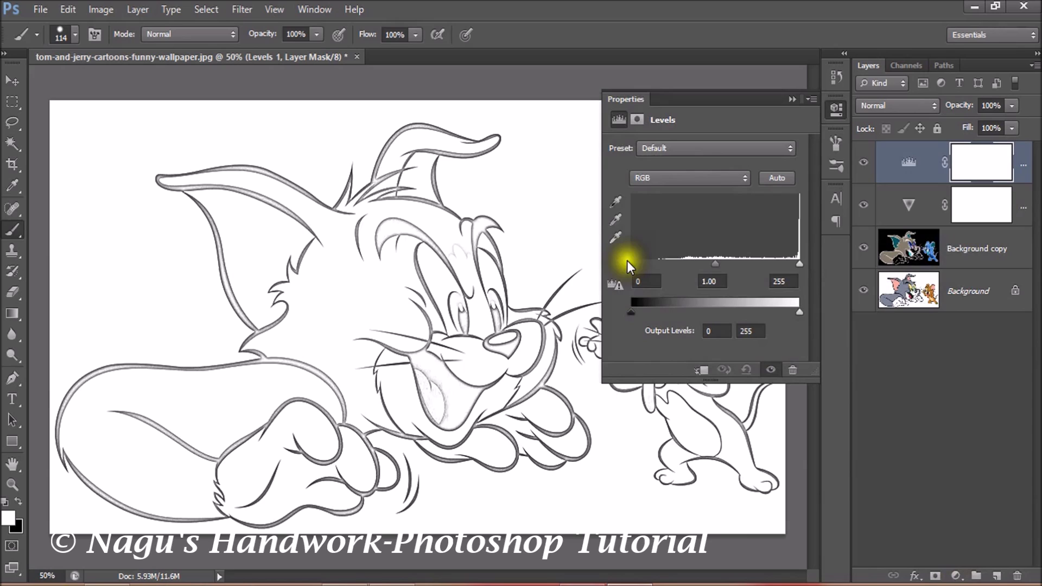
{"action": "left_click_drag", "start_coordinate": [628, 263], "coordinate": [649, 262]}
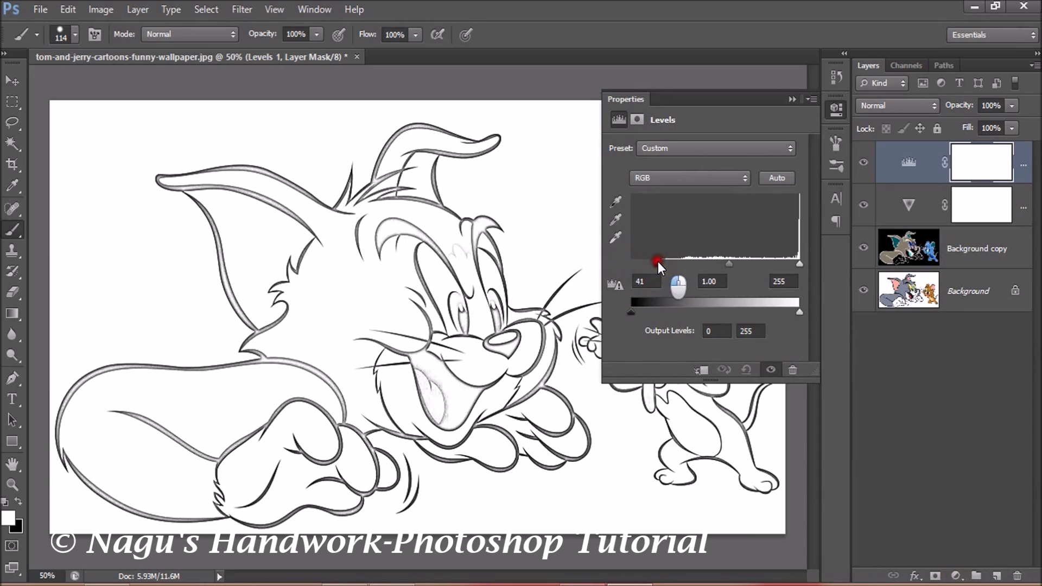
{"action": "left_click_drag", "start_coordinate": [655, 262], "coordinate": [656, 261]}
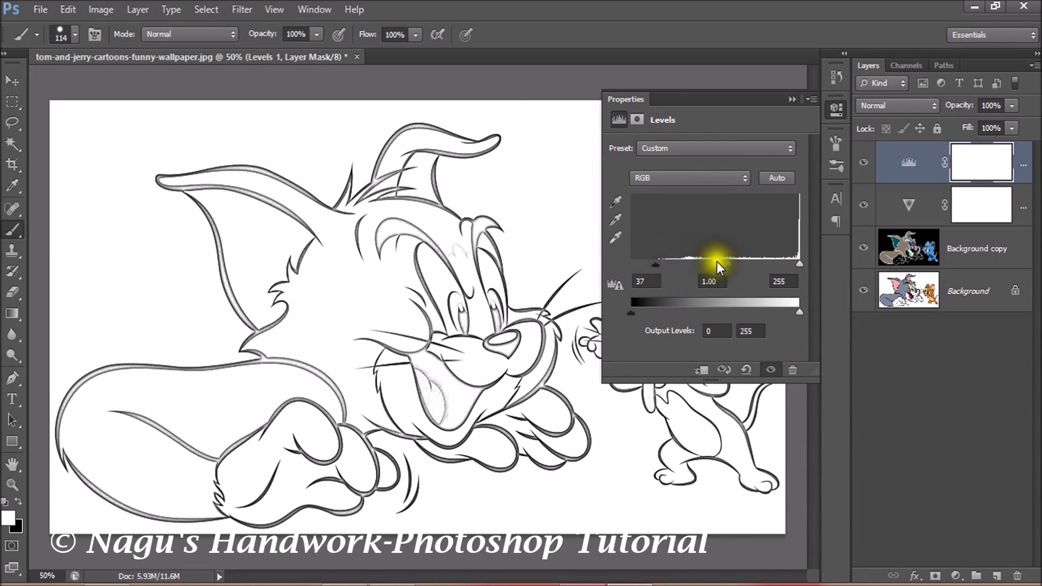
{"action": "left_click_drag", "start_coordinate": [726, 261], "coordinate": [793, 260]}
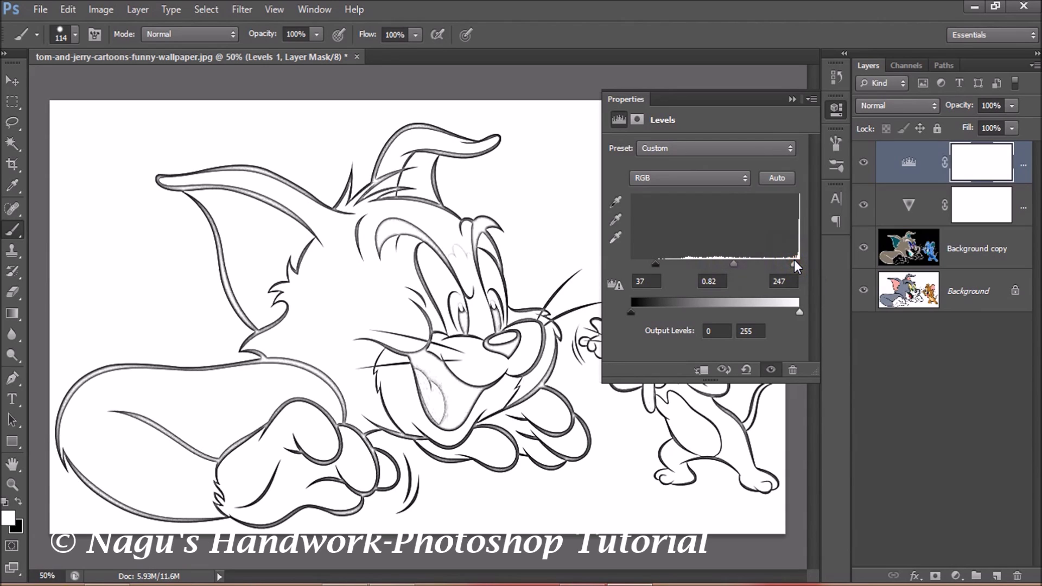
{"action": "left_click", "coordinate": [791, 100]}
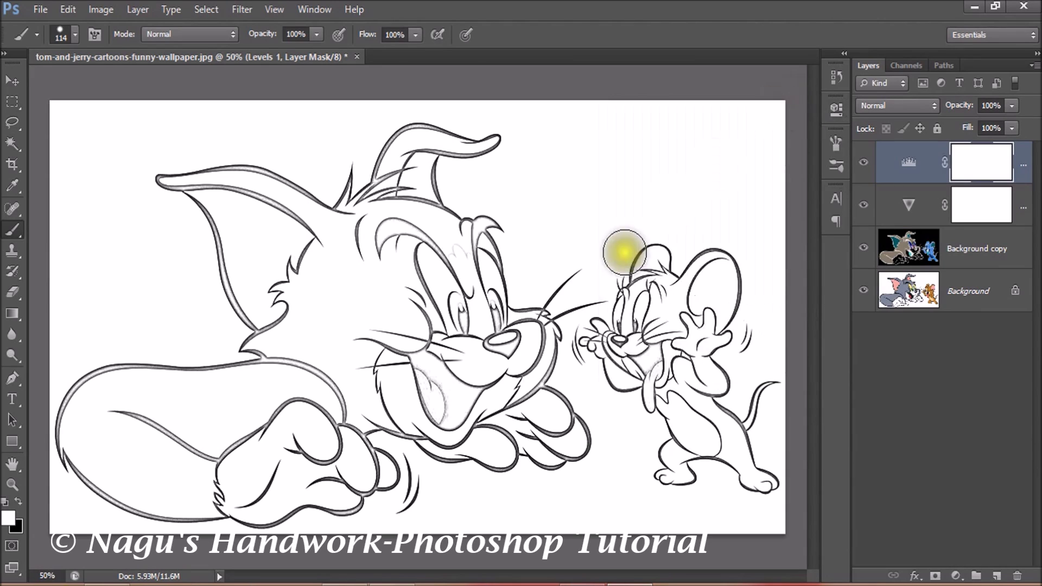
Step: Brush the Levels mask over Jerry's head and ear, then select layers in the Layers panel
{"action": "mouse_move", "coordinate": [624, 252]}
{"action": "left_mouse_down"}
{"action": "mouse_move", "coordinate": [694, 249]}
{"action": "mouse_move", "coordinate": [678, 272]}
{"action": "mouse_move", "coordinate": [683, 258]}
{"action": "mouse_move", "coordinate": [730, 252]}
{"action": "mouse_move", "coordinate": [738, 291]}
{"action": "mouse_move", "coordinate": [728, 306]}
{"action": "mouse_move", "coordinate": [732, 243]}
{"action": "mouse_move", "coordinate": [719, 222]}
{"action": "mouse_move", "coordinate": [704, 229]}
{"action": "mouse_move", "coordinate": [691, 269]}
{"action": "left_mouse_up"}
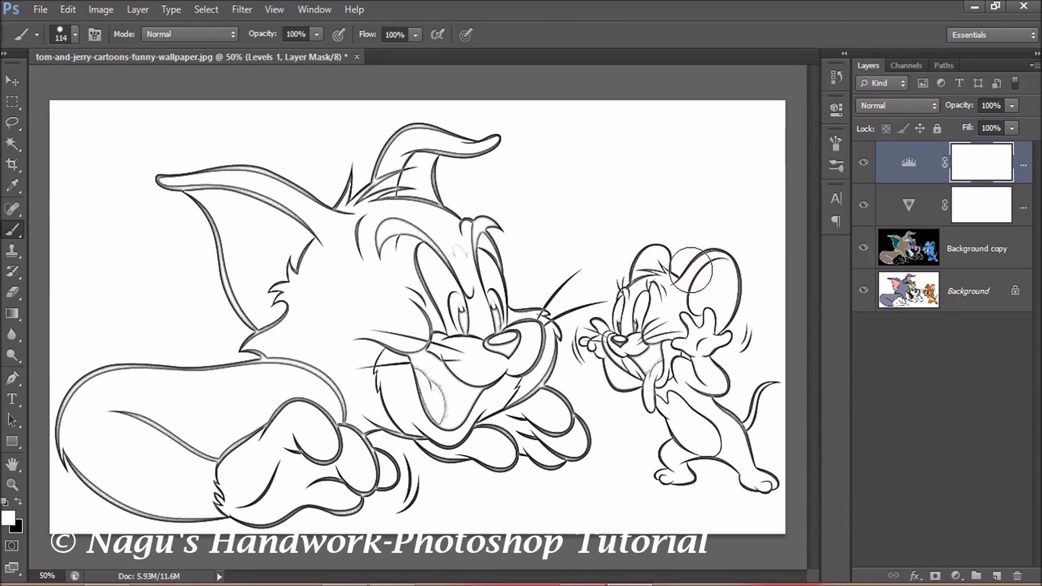
{"action": "left_click", "coordinate": [675, 251]}
{"action": "left_click", "coordinate": [646, 201]}
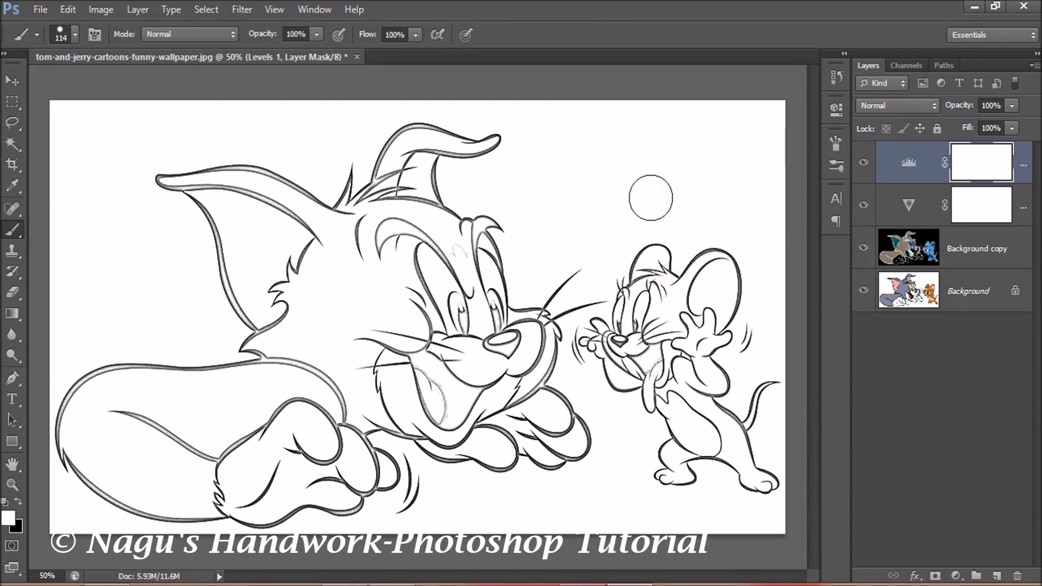
{"action": "left_click", "coordinate": [901, 165]}
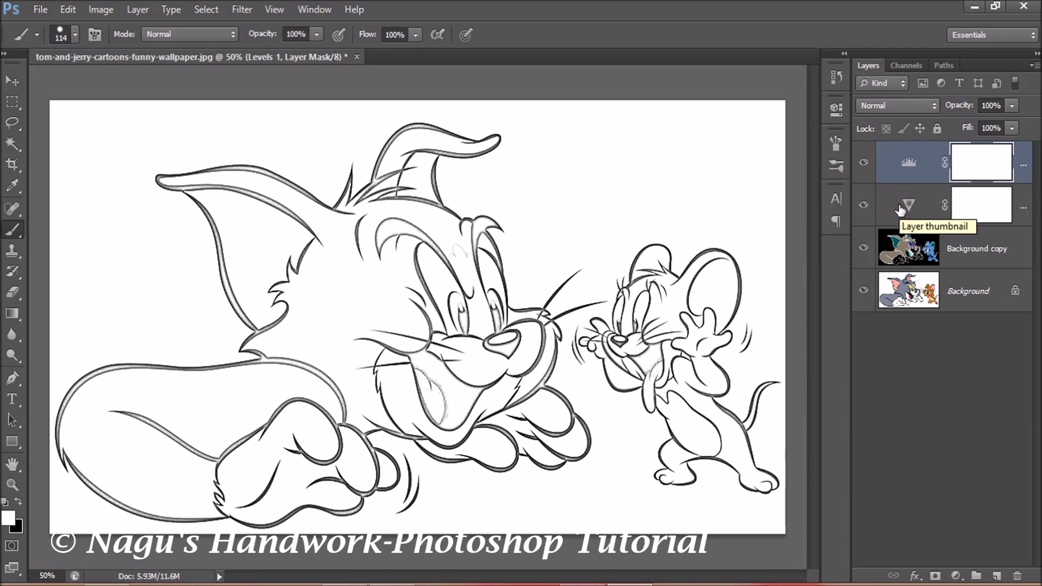
{"action": "left_click", "coordinate": [898, 142]}
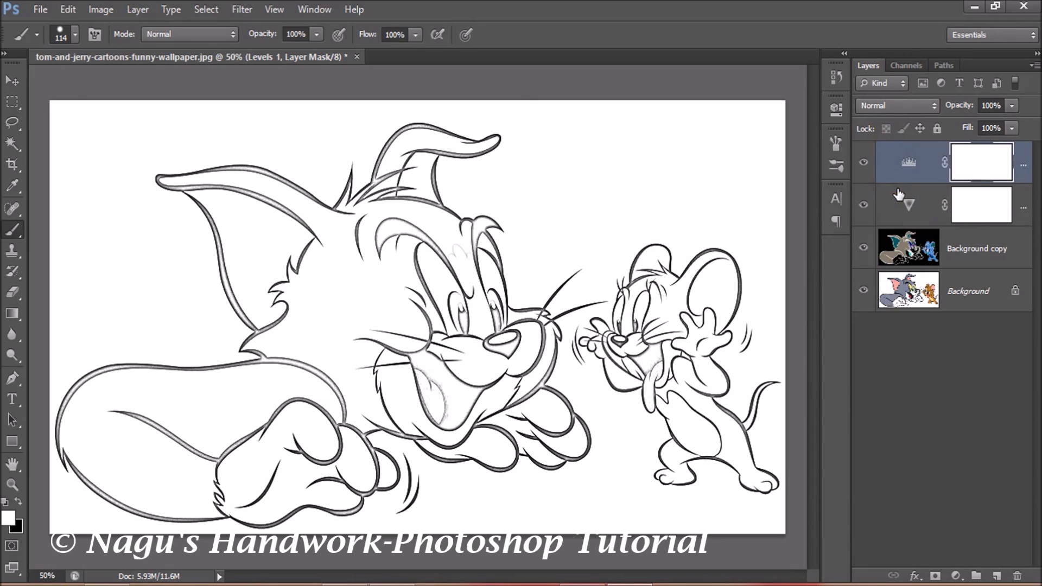
Step: Stamp all visible layers into a new top Layer 1 with Ctrl+Alt+Shift+E
{"action": "key", "text": "ctrl+shift+alt+e"}
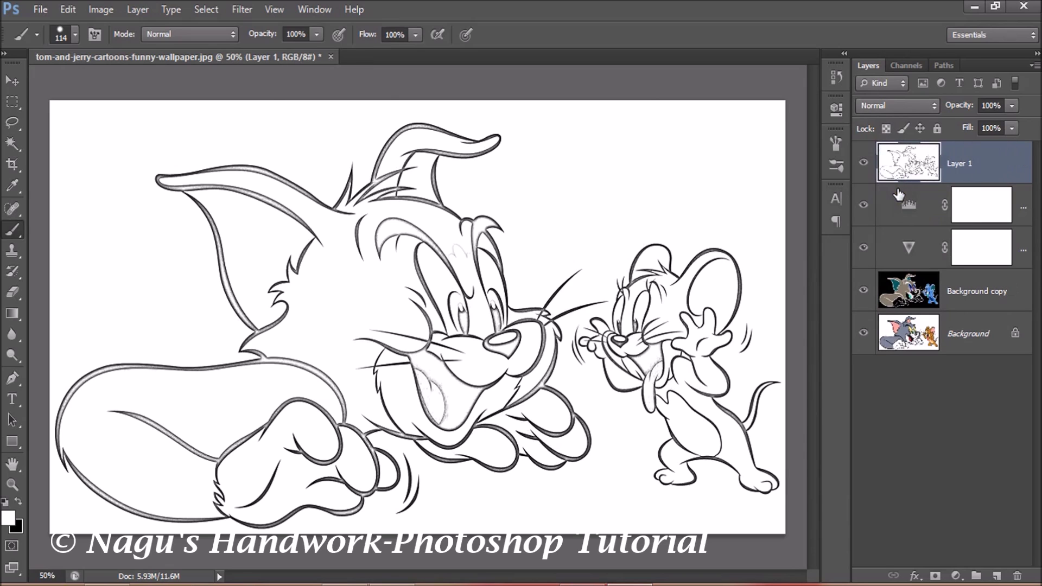
{"action": "left_click", "coordinate": [896, 163]}
{"action": "mouse_move", "coordinate": [898, 171]}
{"action": "left_mouse_down"}
{"action": "mouse_move", "coordinate": [912, 244]}
{"action": "mouse_move", "coordinate": [911, 182]}
{"action": "left_mouse_up"}
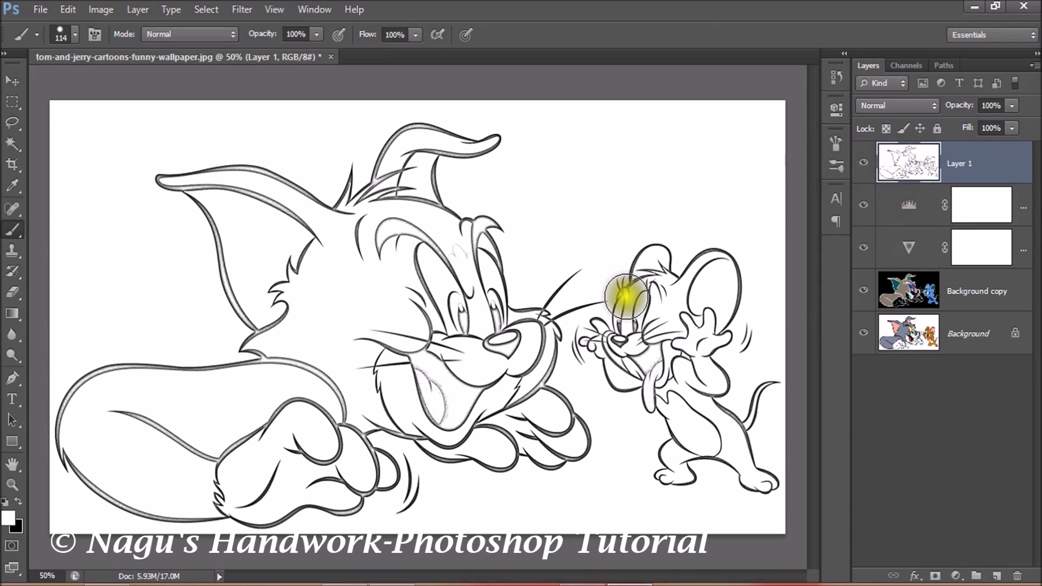
{"action": "left_click_drag", "start_coordinate": [612, 293], "coordinate": [578, 206]}
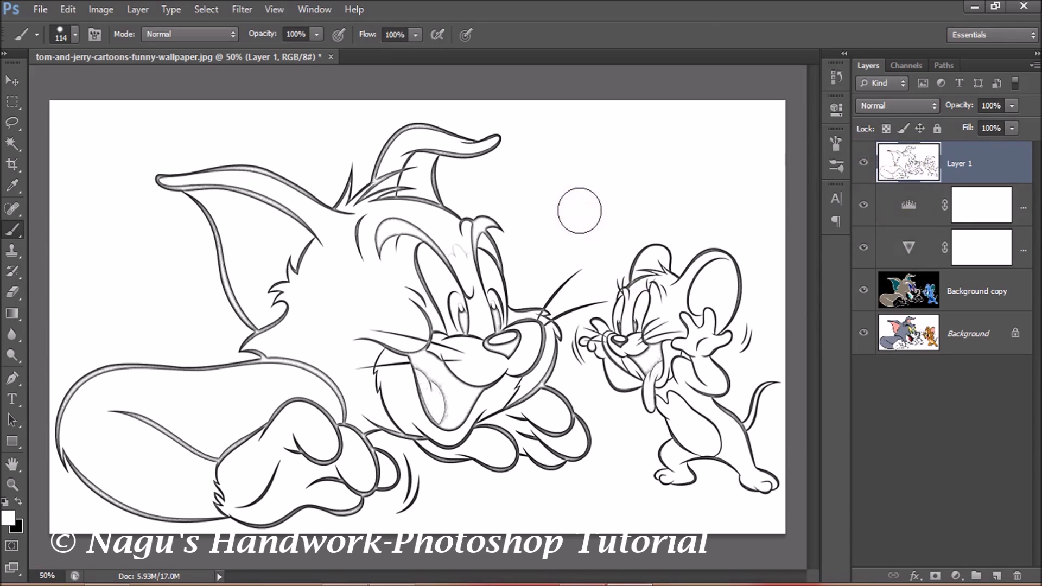
{"action": "mouse_move", "coordinate": [580, 211]}
{"action": "left_mouse_down"}
{"action": "mouse_move", "coordinate": [559, 145]}
{"action": "mouse_move", "coordinate": [448, 137]}
{"action": "left_mouse_up"}
Step: Set the brush size to 27 px in the brush preset picker
{"action": "left_click", "coordinate": [75, 35]}
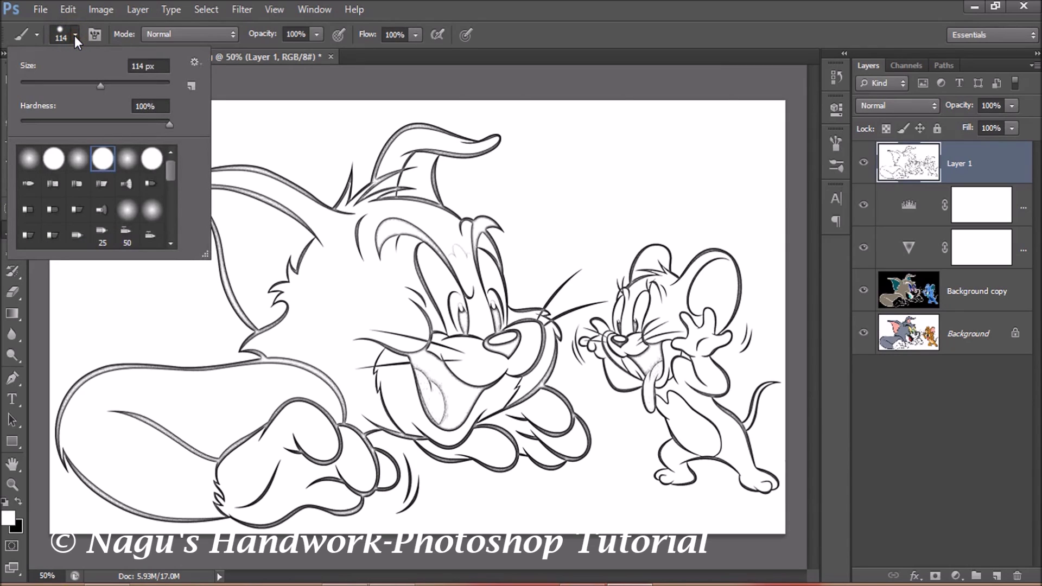
{"action": "left_click", "coordinate": [39, 82]}
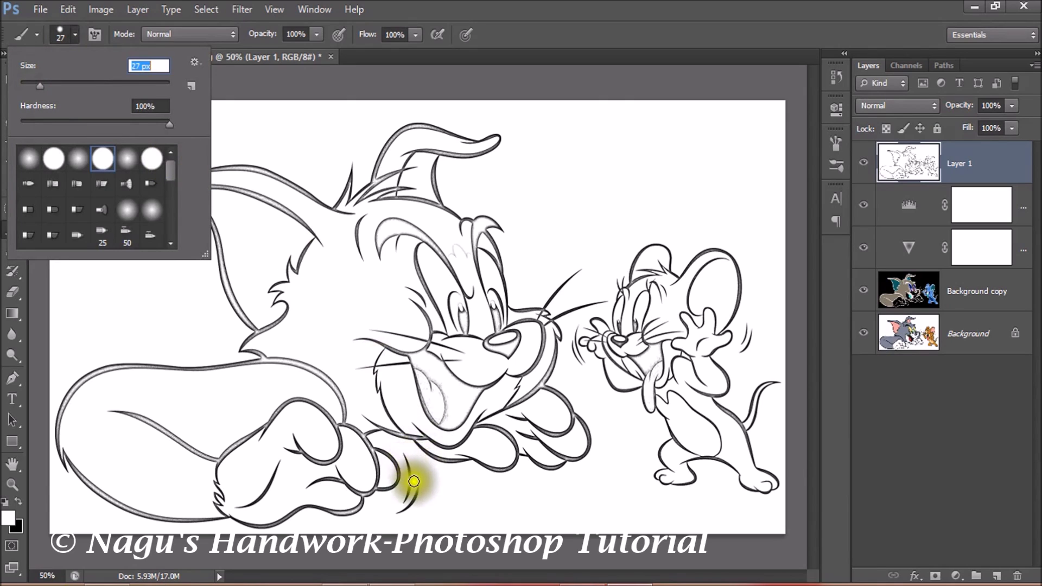
{"action": "mouse_move", "coordinate": [413, 498]}
{"action": "left_mouse_down"}
{"action": "mouse_move", "coordinate": [403, 500]}
{"action": "mouse_move", "coordinate": [419, 481]}
{"action": "left_mouse_up"}
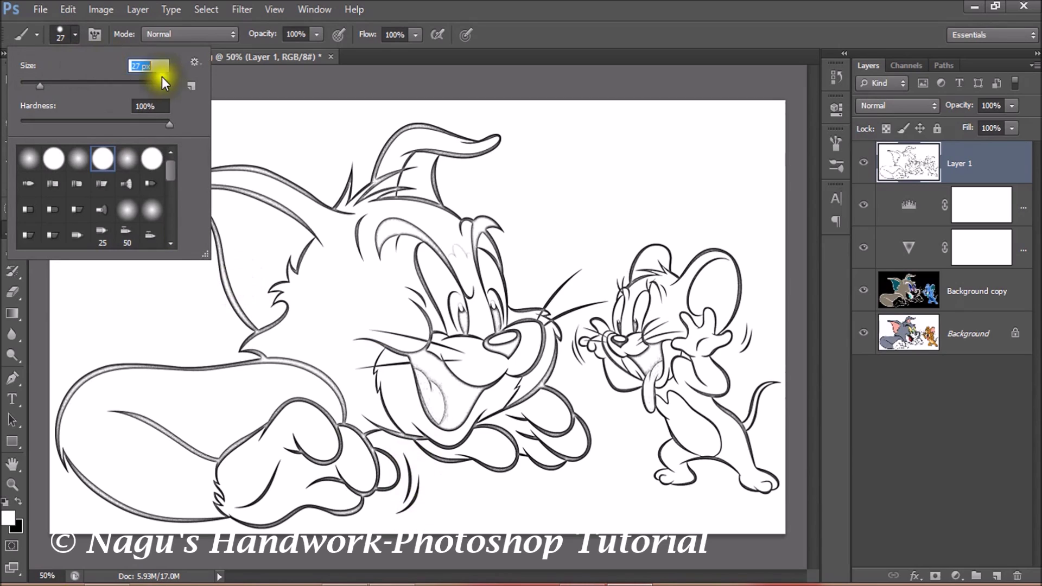
{"action": "left_click", "coordinate": [232, 96]}
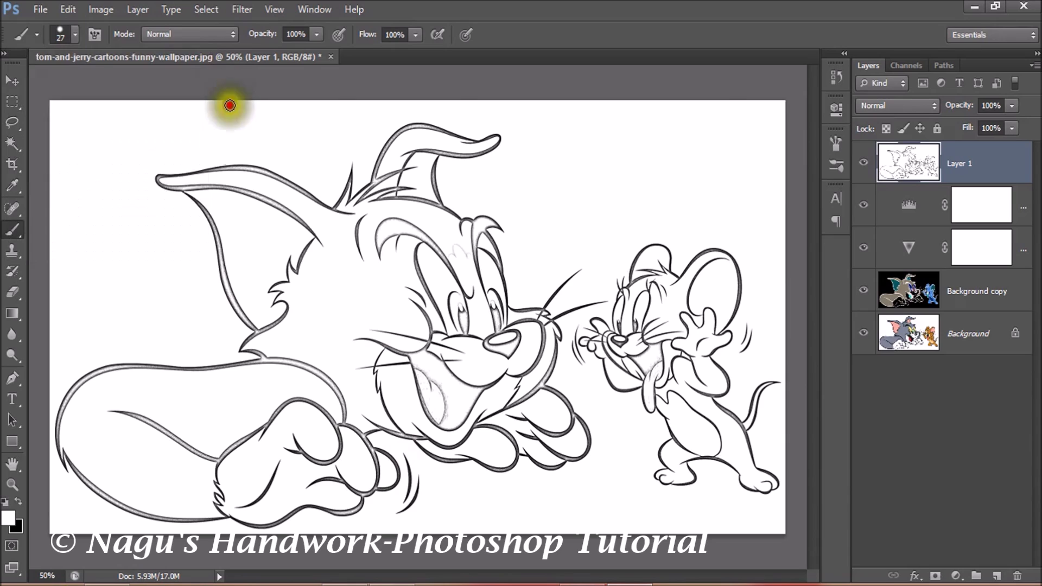
Step: Paint out the stray curve below Tom's paw, specks along the bottom, and a mark near Tom's tail
{"action": "mouse_move", "coordinate": [407, 459]}
{"action": "left_mouse_down"}
{"action": "mouse_move", "coordinate": [414, 468]}
{"action": "mouse_move", "coordinate": [398, 497]}
{"action": "mouse_move", "coordinate": [415, 493]}
{"action": "mouse_move", "coordinate": [417, 480]}
{"action": "mouse_move", "coordinate": [405, 500]}
{"action": "mouse_move", "coordinate": [386, 502]}
{"action": "mouse_move", "coordinate": [415, 498]}
{"action": "left_mouse_up"}
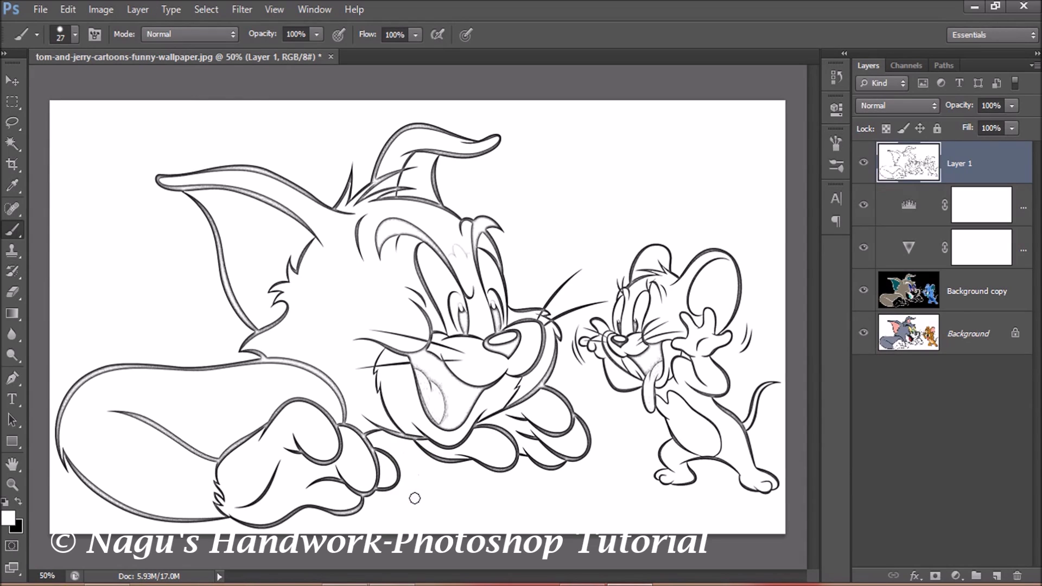
{"action": "left_click", "coordinate": [442, 500]}
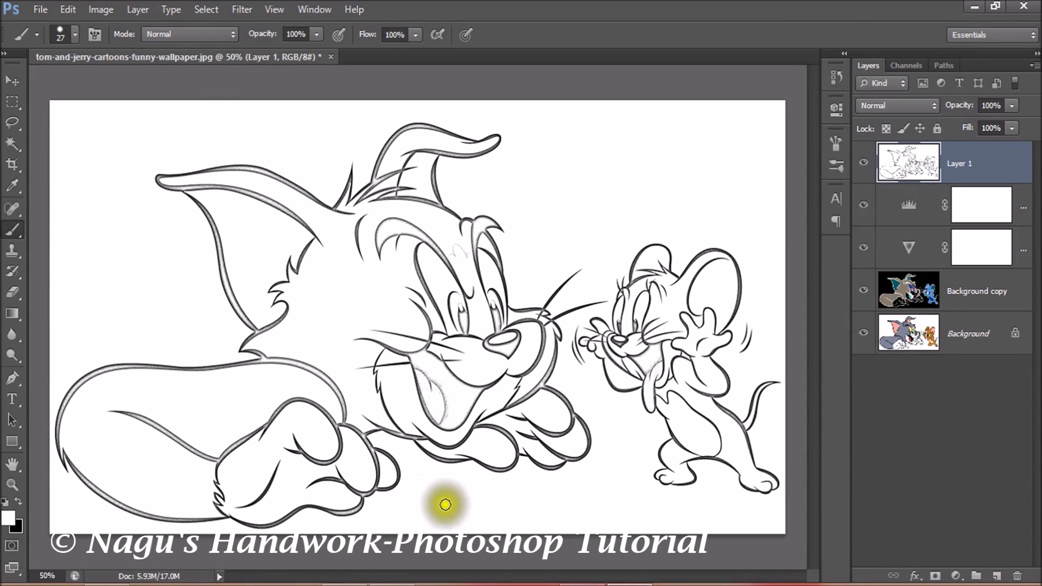
{"action": "left_click", "coordinate": [473, 508]}
{"action": "left_click", "coordinate": [429, 508]}
{"action": "left_click", "coordinate": [568, 522]}
{"action": "left_click", "coordinate": [645, 500]}
{"action": "left_click", "coordinate": [620, 504]}
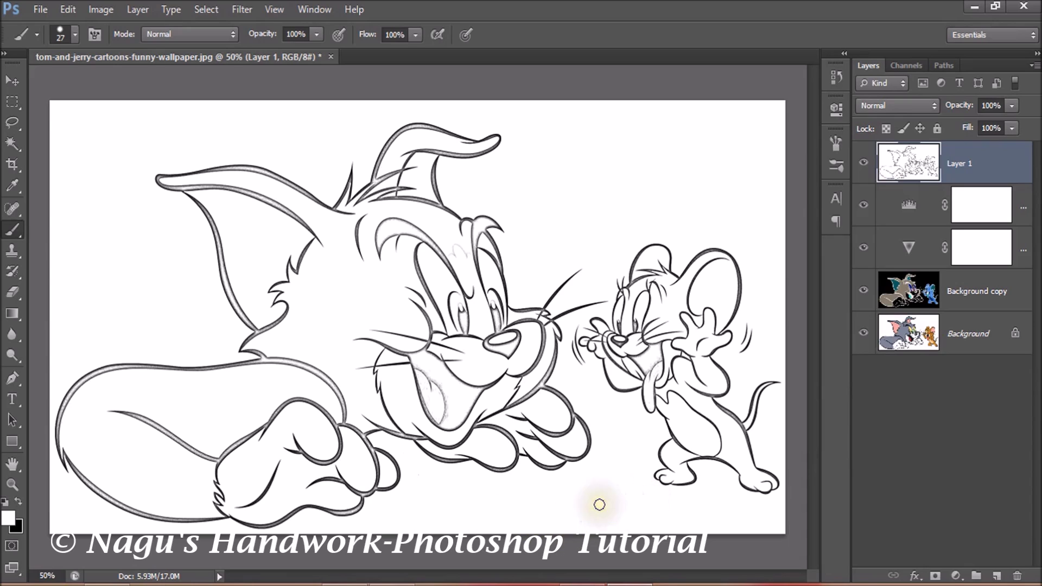
{"action": "left_click", "coordinate": [66, 518]}
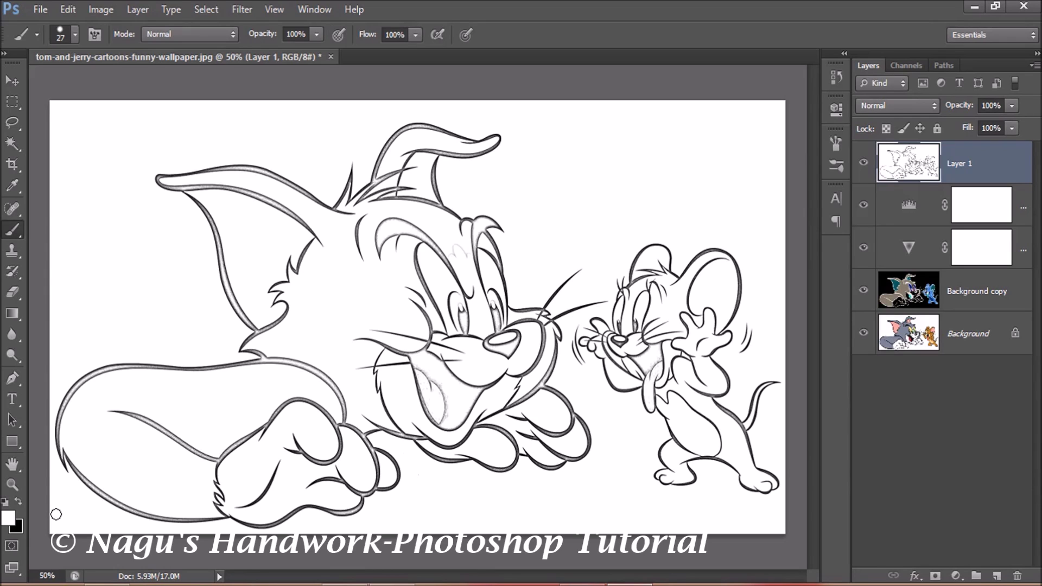
{"action": "mouse_move", "coordinate": [39, 354]}
{"action": "left_mouse_down"}
{"action": "mouse_move", "coordinate": [140, 324]}
{"action": "mouse_move", "coordinate": [190, 324]}
{"action": "mouse_move", "coordinate": [57, 156]}
{"action": "mouse_move", "coordinate": [151, 124]}
{"action": "left_mouse_up"}
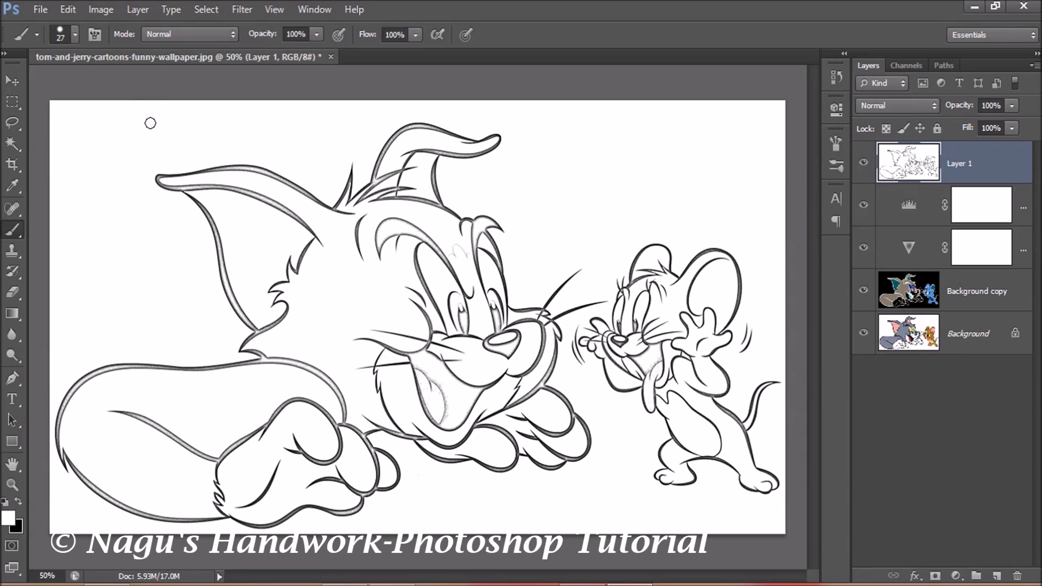